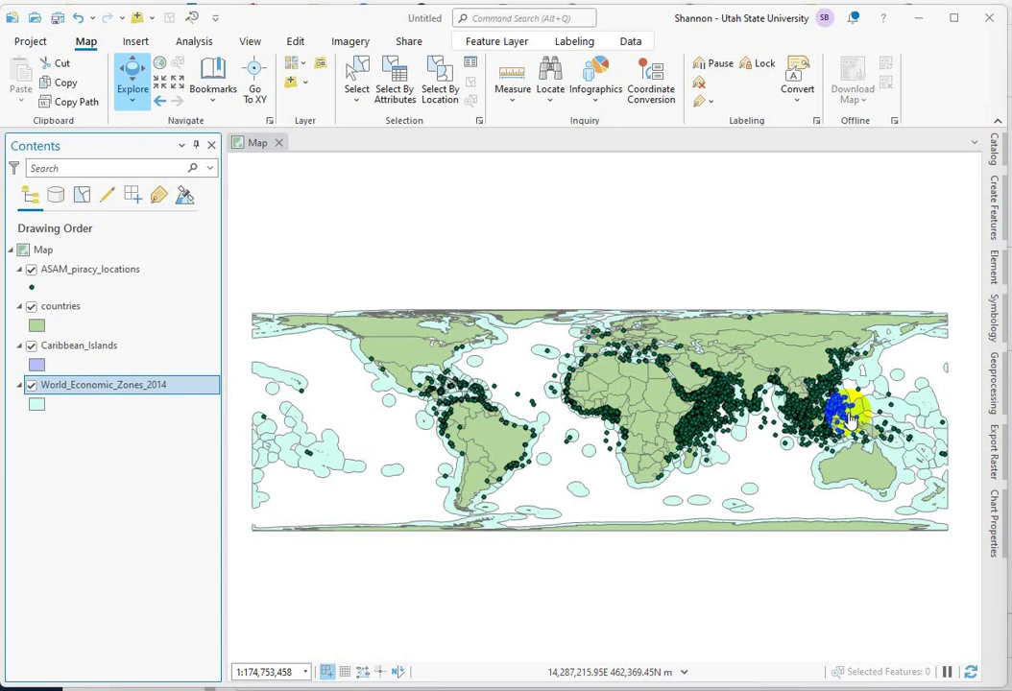
- Zoom from the world view into the Strait of Malacca and inspect piracy points near Singapore
{"action": "scroll", "coordinate": [850, 414], "scroll_direction": "up", "scroll_amount": 4}
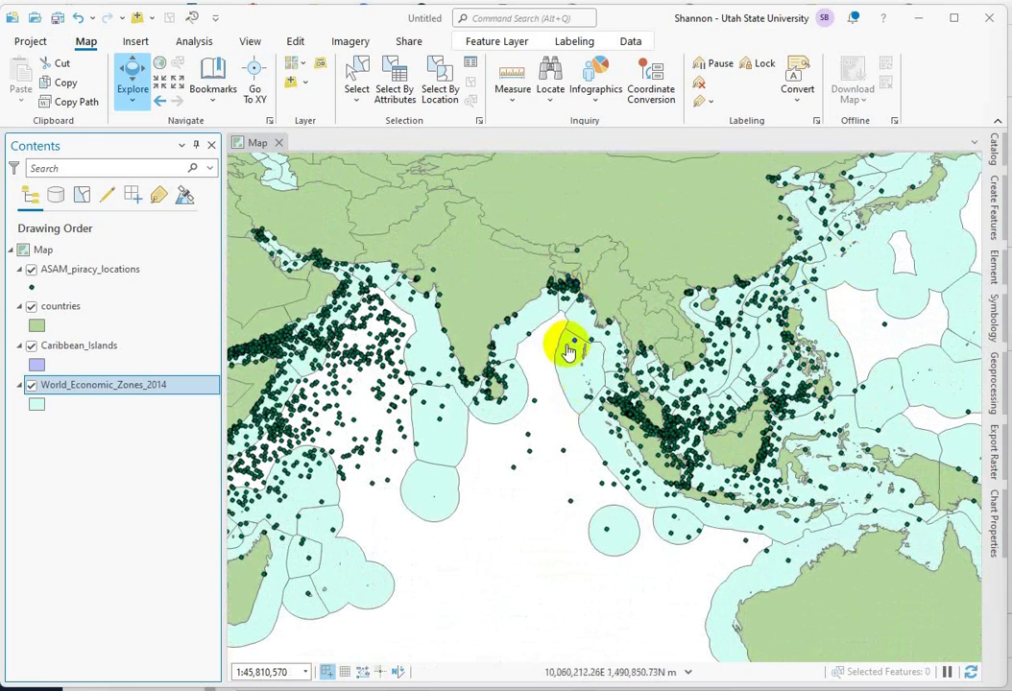
{"action": "scroll", "coordinate": [592, 404], "scroll_direction": "up", "scroll_amount": 2}
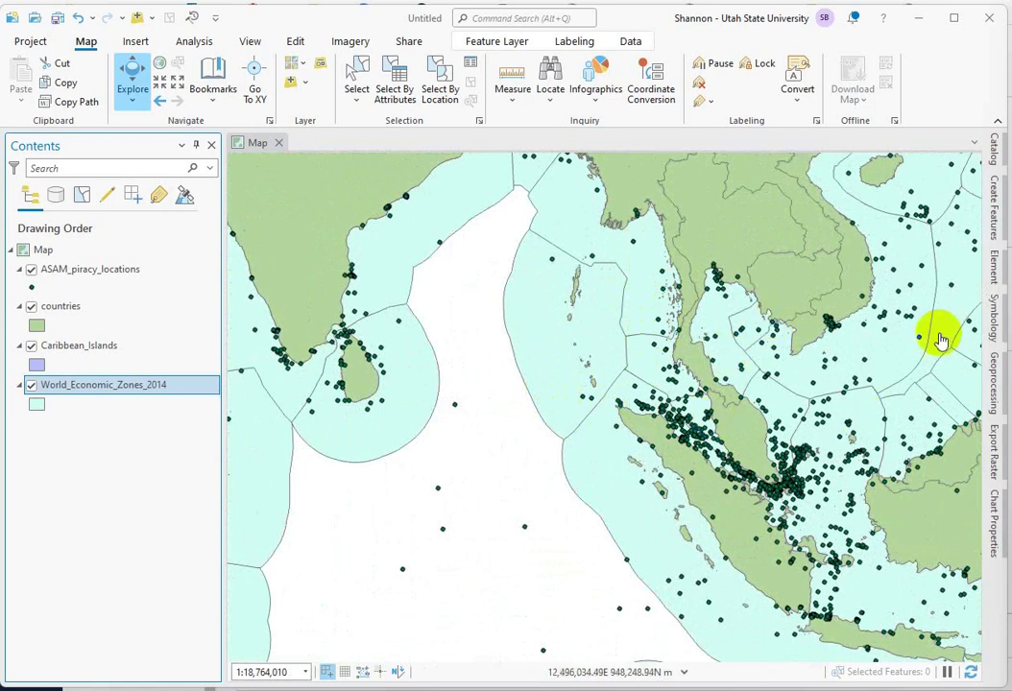
{"action": "left_click", "coordinate": [818, 465]}
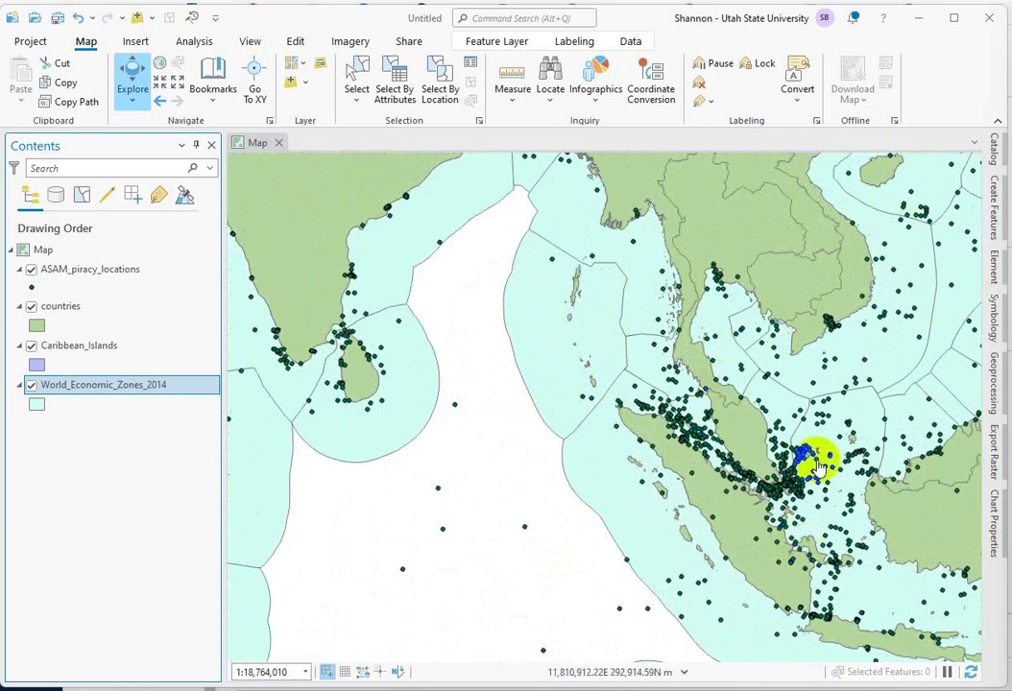
{"action": "scroll", "coordinate": [817, 454], "scroll_direction": "up", "scroll_amount": 4}
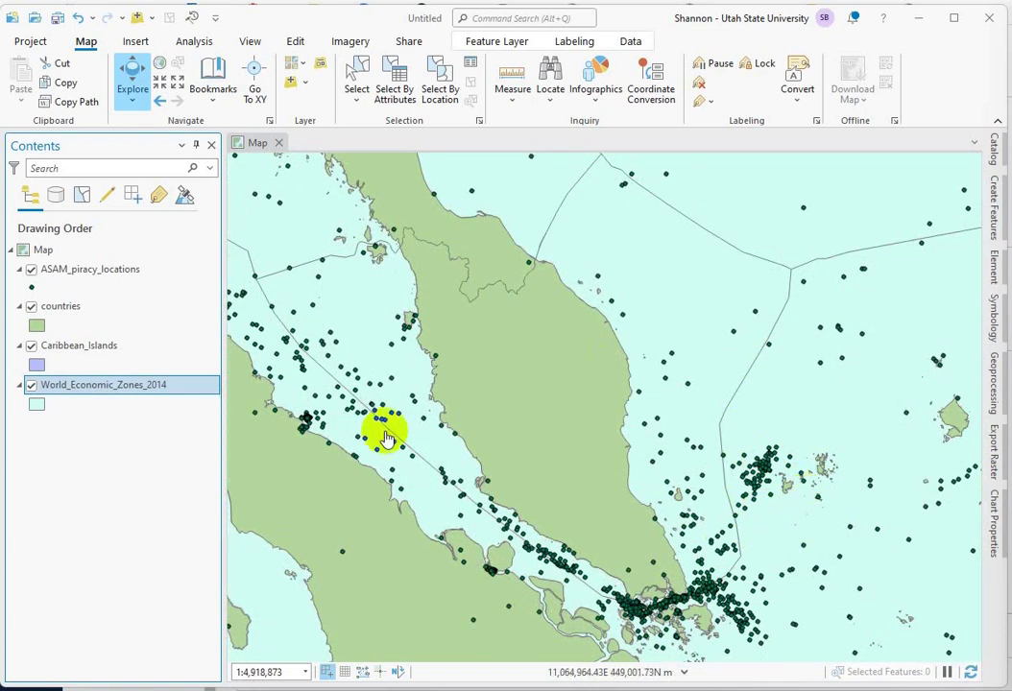
{"action": "left_click_drag", "start_coordinate": [567, 475], "coordinate": [630, 244]}
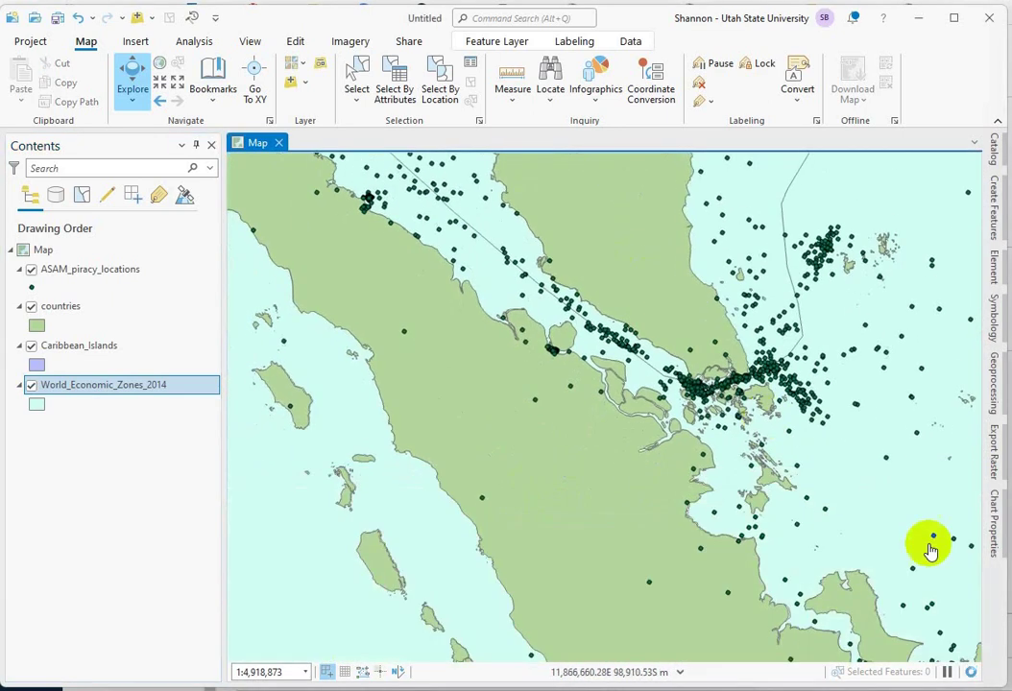
{"action": "left_click", "coordinate": [856, 408]}
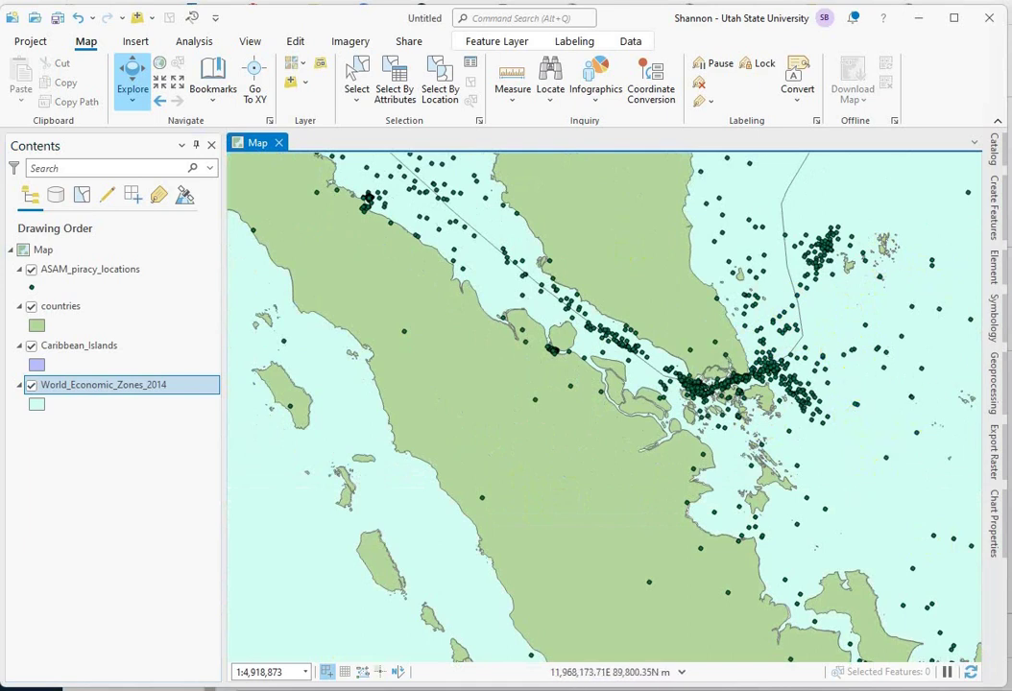
- Return to the Geoprocessing tool search and replace the old query with 'spatial join'
{"action": "left_click", "coordinate": [994, 389]}
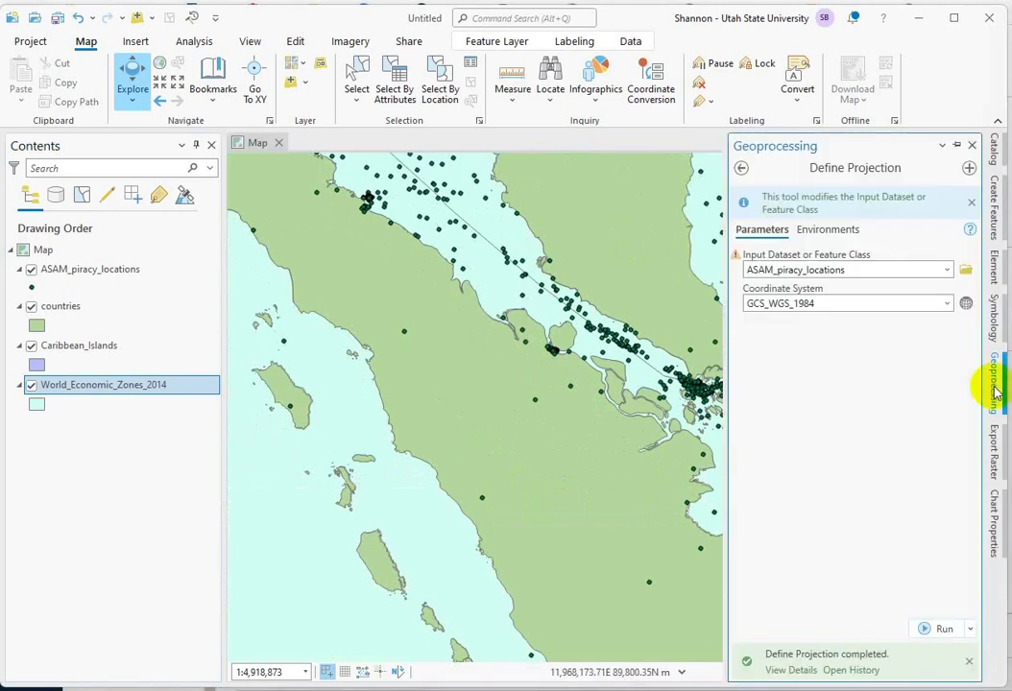
{"action": "left_click", "coordinate": [741, 168]}
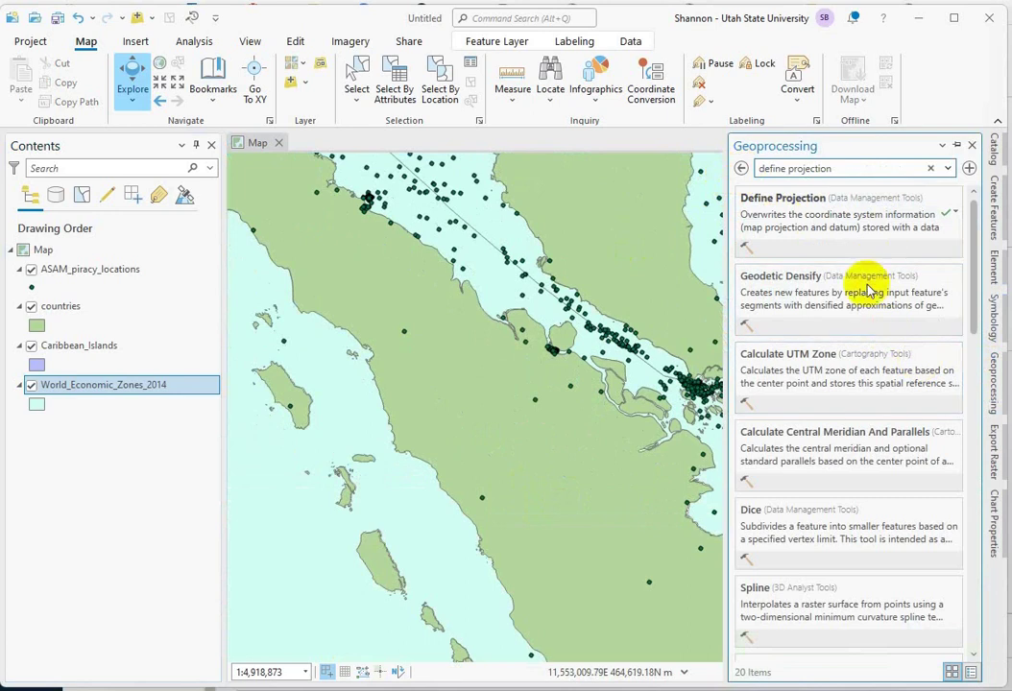
{"action": "left_click_drag", "start_coordinate": [839, 169], "coordinate": [756, 169]}
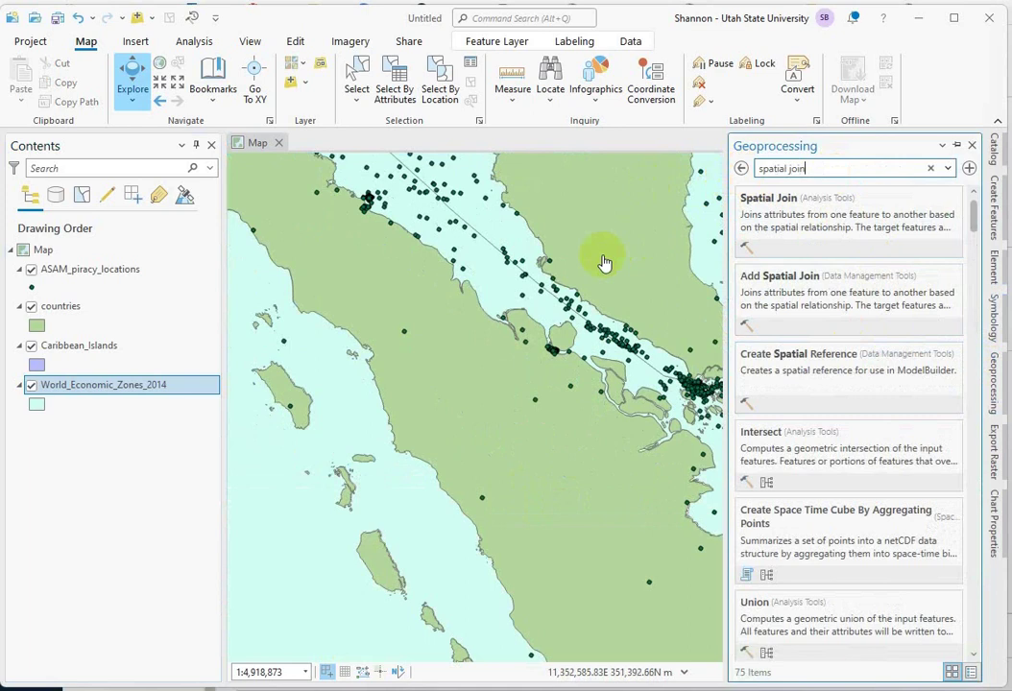
- Check World_Economic_Zones_2014's Joins and Relates menu for Add Spatial Join, then dismiss it
{"action": "right_click", "coordinate": [86, 388]}
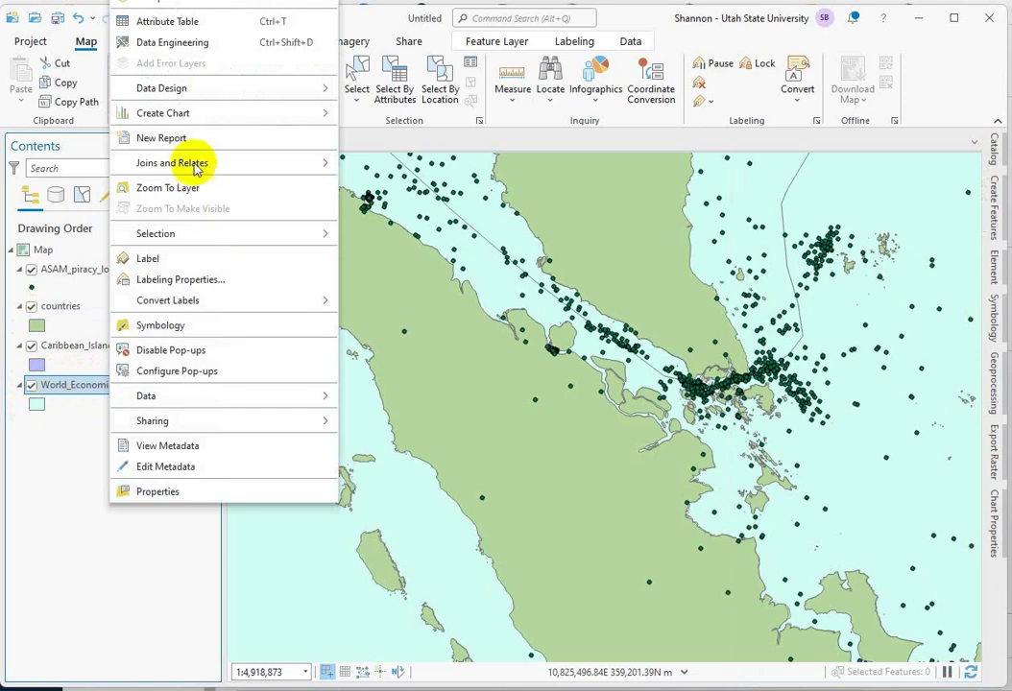
{"action": "mouse_move", "coordinate": [301, 175]}
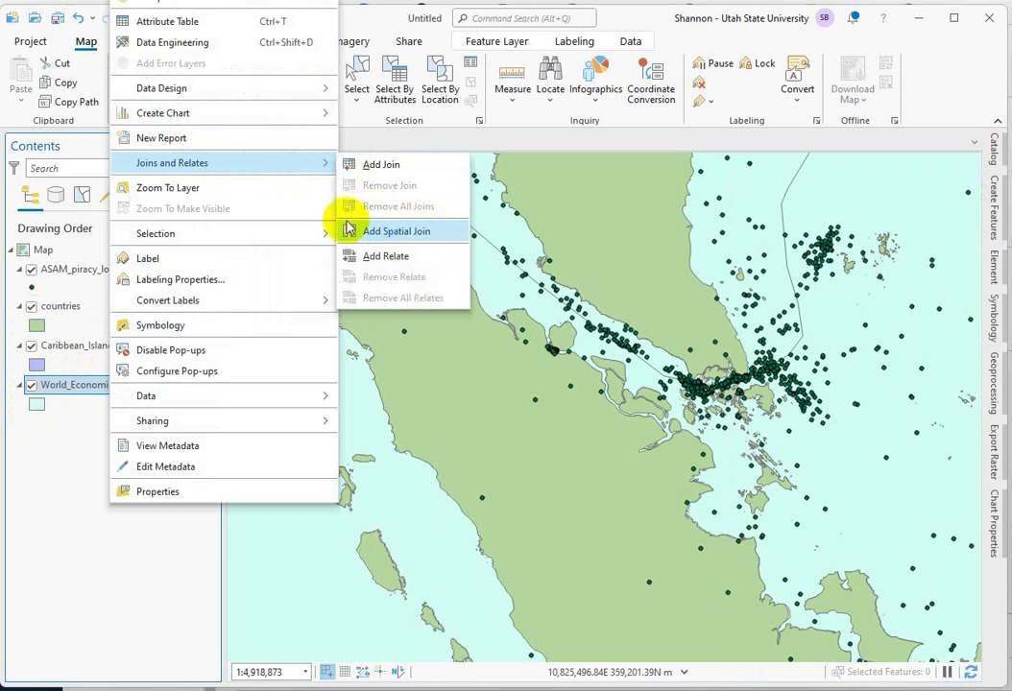
{"action": "left_click", "coordinate": [413, 234]}
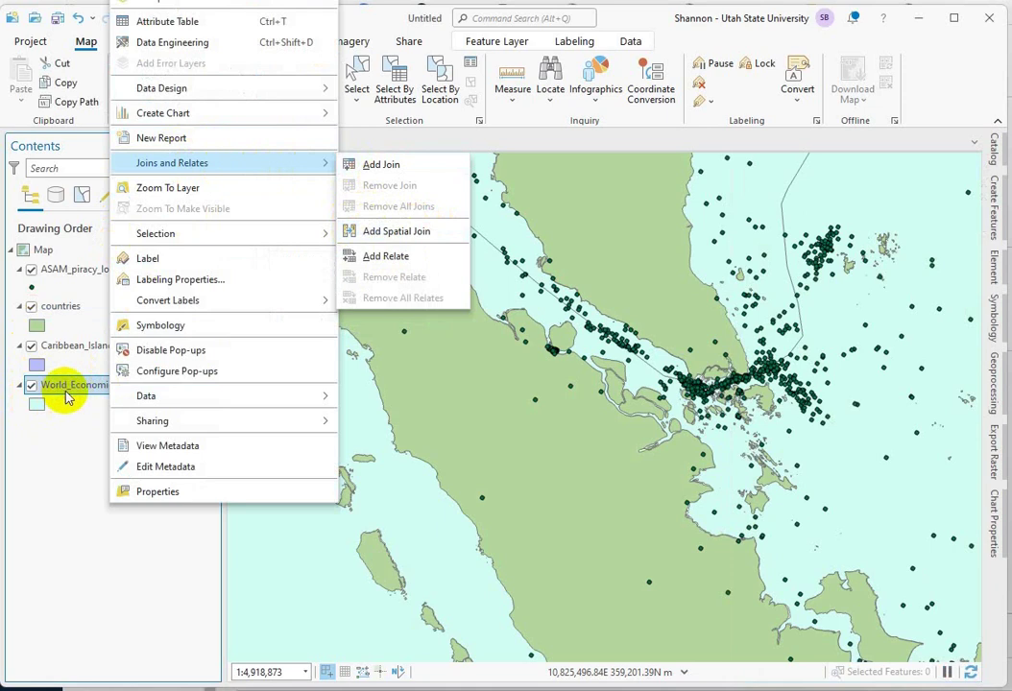
{"action": "left_click", "coordinate": [49, 493]}
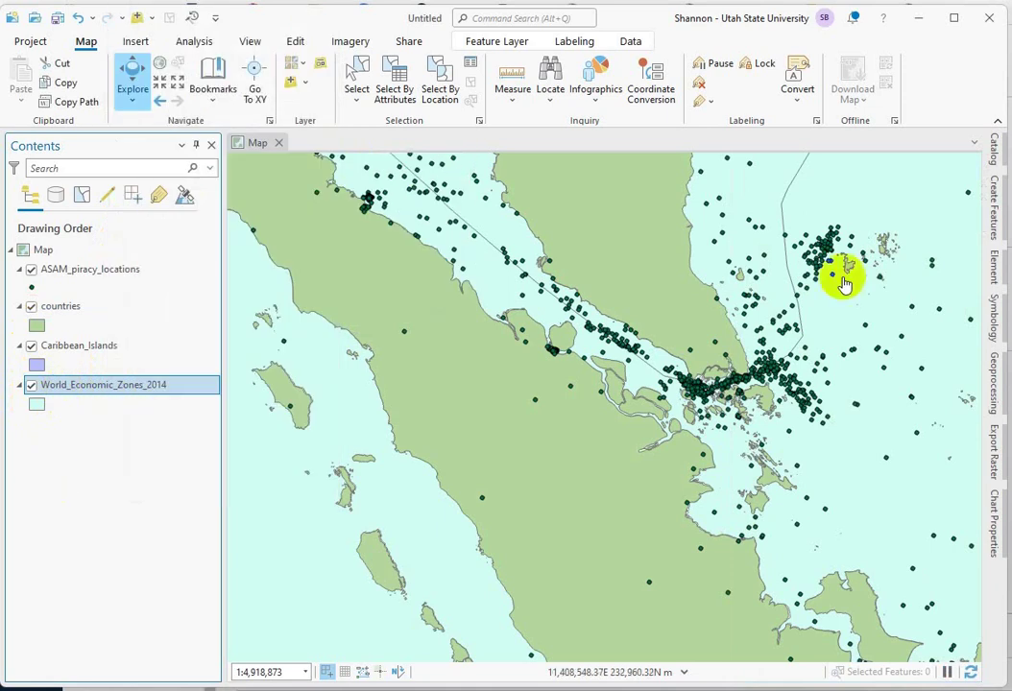
- Open the Spatial Join tool with World_Economic_Zones_2014 as the target features
{"action": "left_click", "coordinate": [995, 395]}
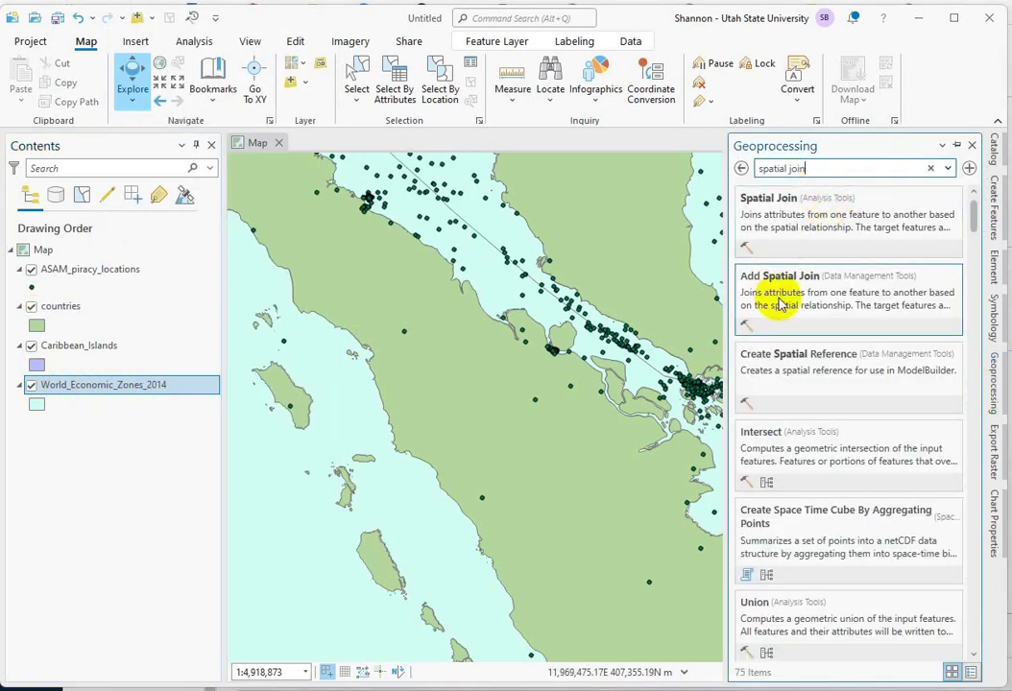
{"action": "left_click", "coordinate": [767, 204]}
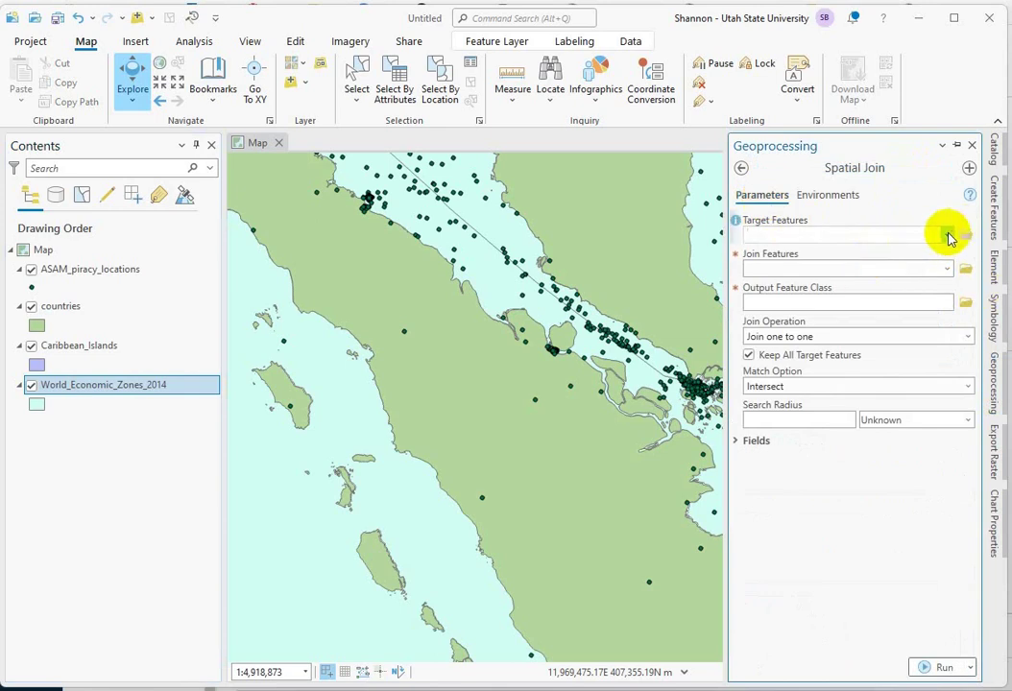
{"action": "left_click", "coordinate": [948, 237]}
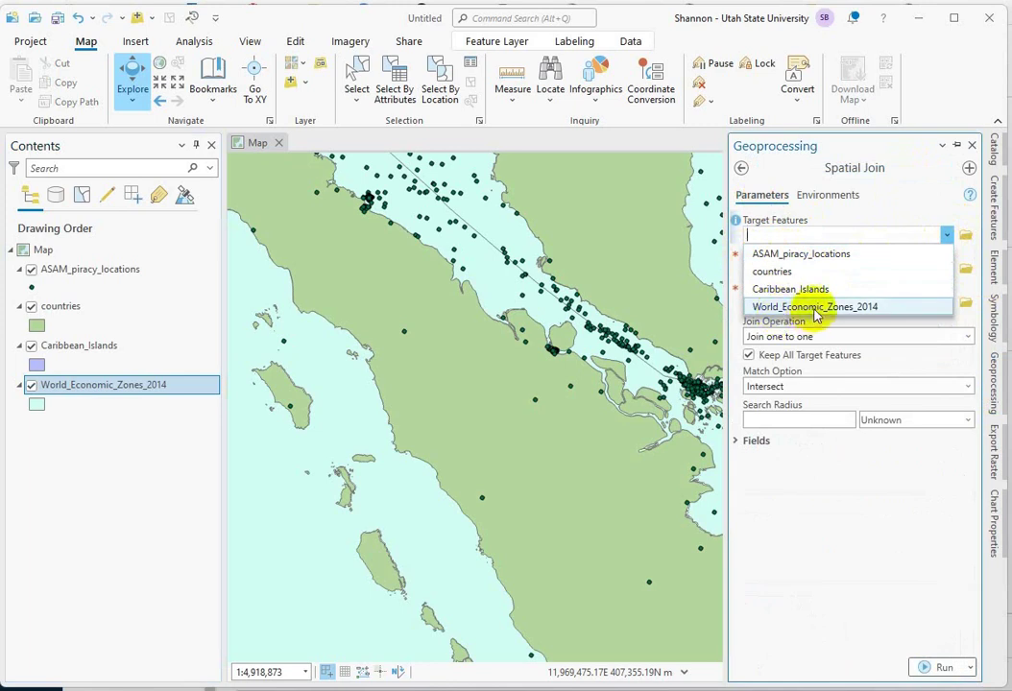
{"action": "left_click", "coordinate": [780, 309]}
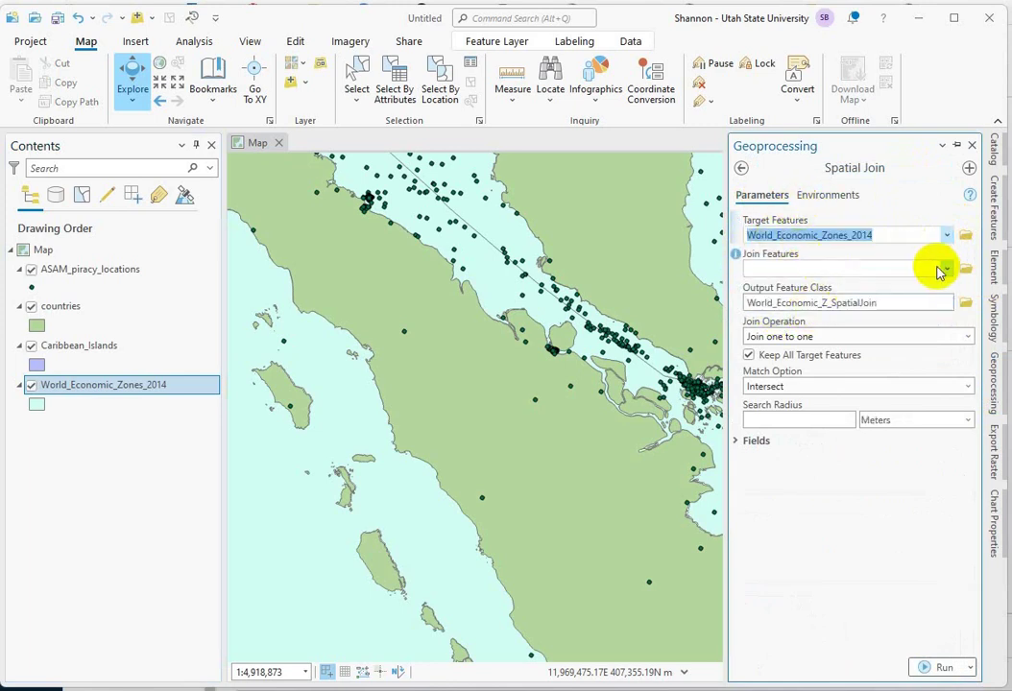
- Set ASAM_piracy_locations as join features and name the output EEZ_piracy_locations
{"action": "left_click", "coordinate": [948, 269]}
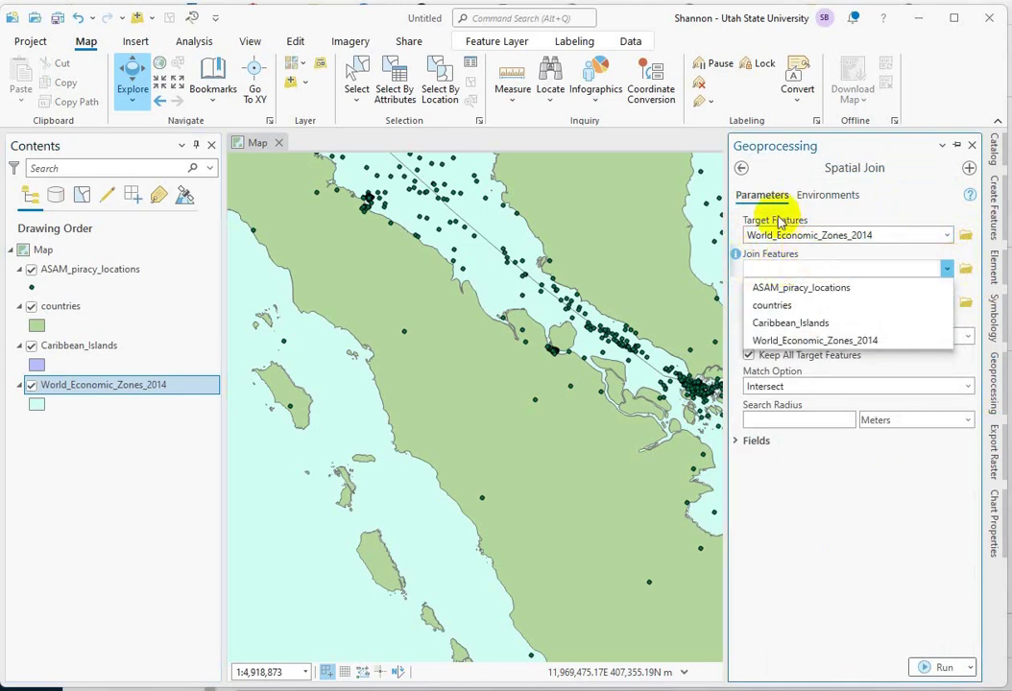
{"action": "left_click", "coordinate": [795, 289]}
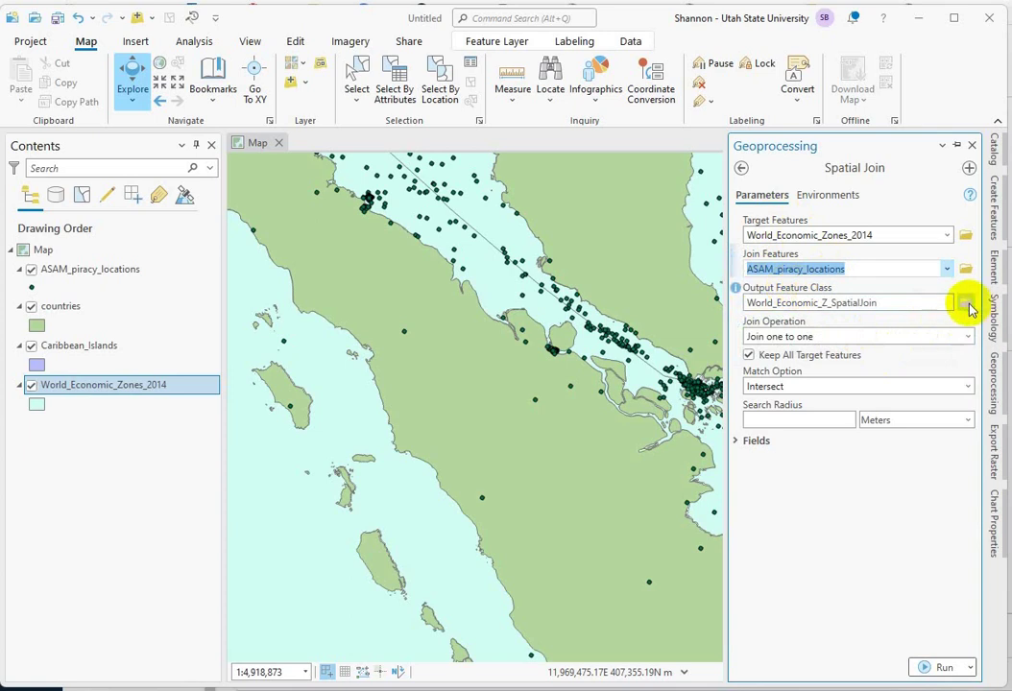
{"action": "left_click_drag", "start_coordinate": [900, 301], "coordinate": [689, 303]}
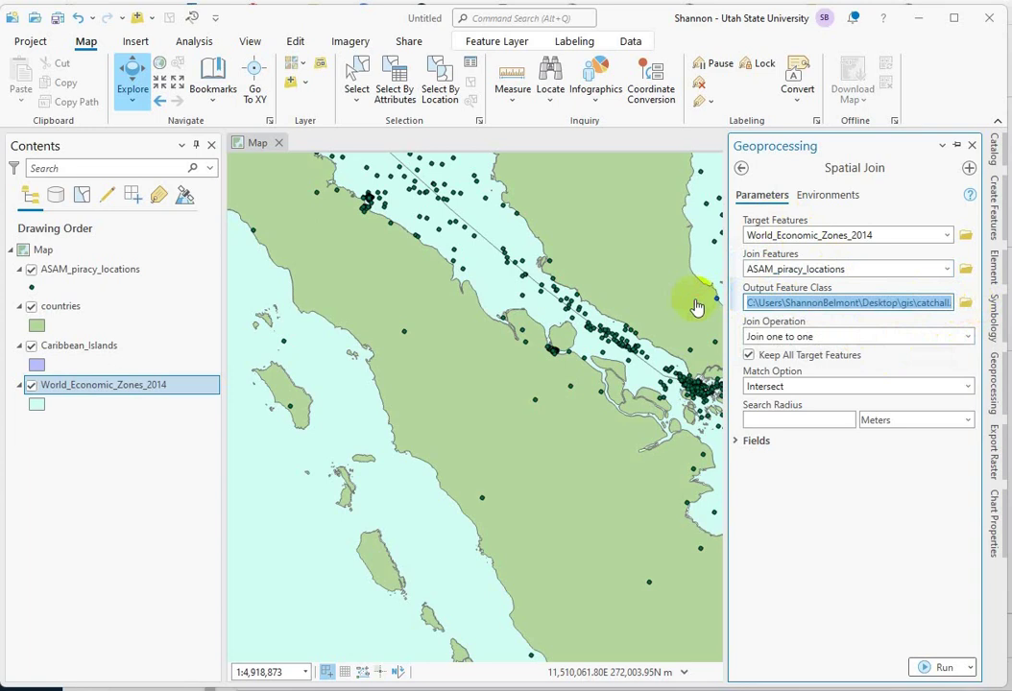
{"action": "type", "text": "EEZ_piracy_locations"}
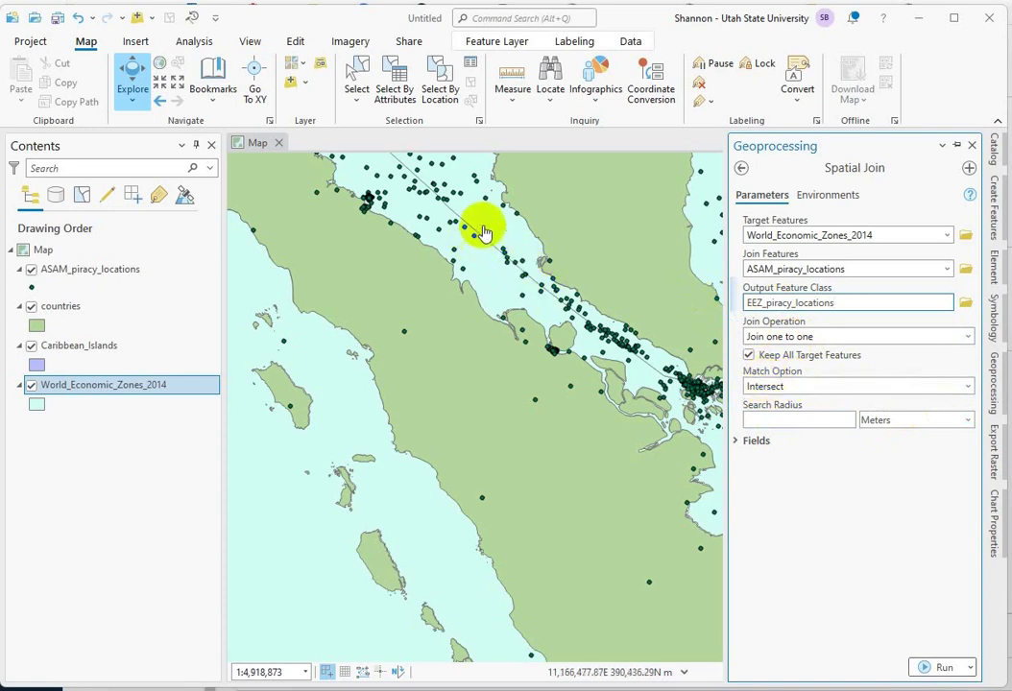
- Run the spatial join, then zoom out to the whole world centred on Africa
{"action": "left_click", "coordinate": [945, 668]}
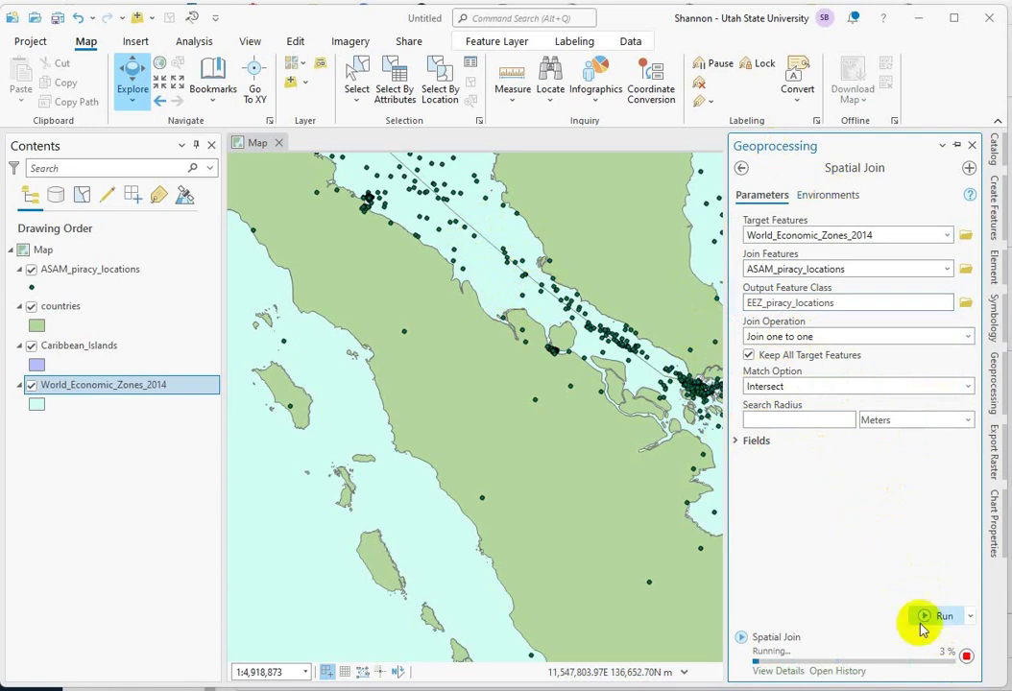
{"action": "left_click", "coordinate": [778, 670]}
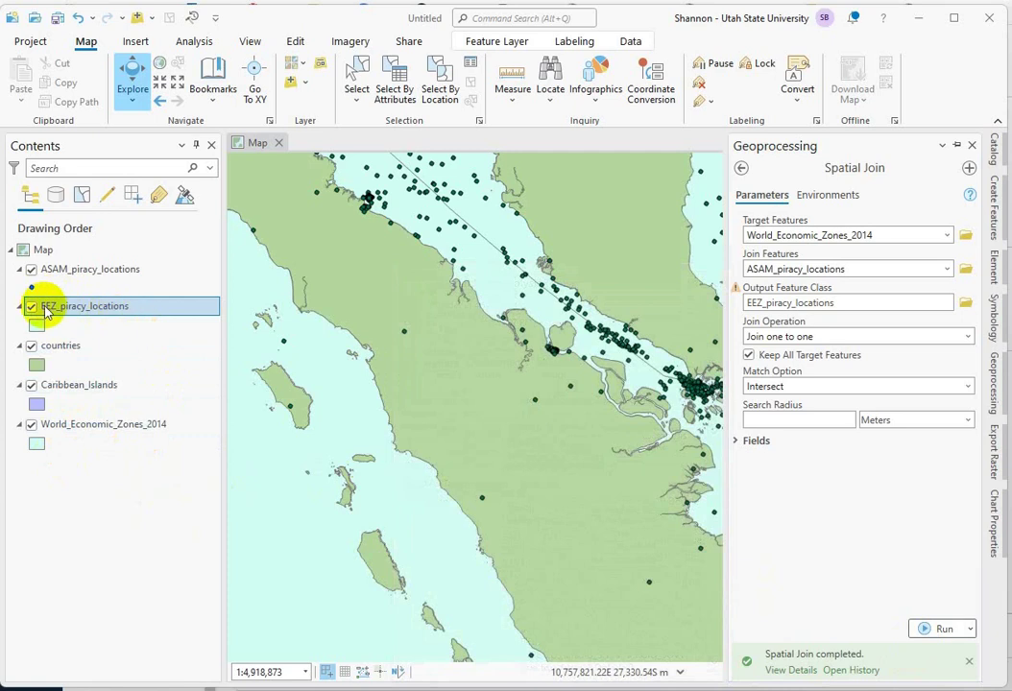
{"action": "scroll", "coordinate": [508, 365], "scroll_direction": "down", "scroll_amount": 5}
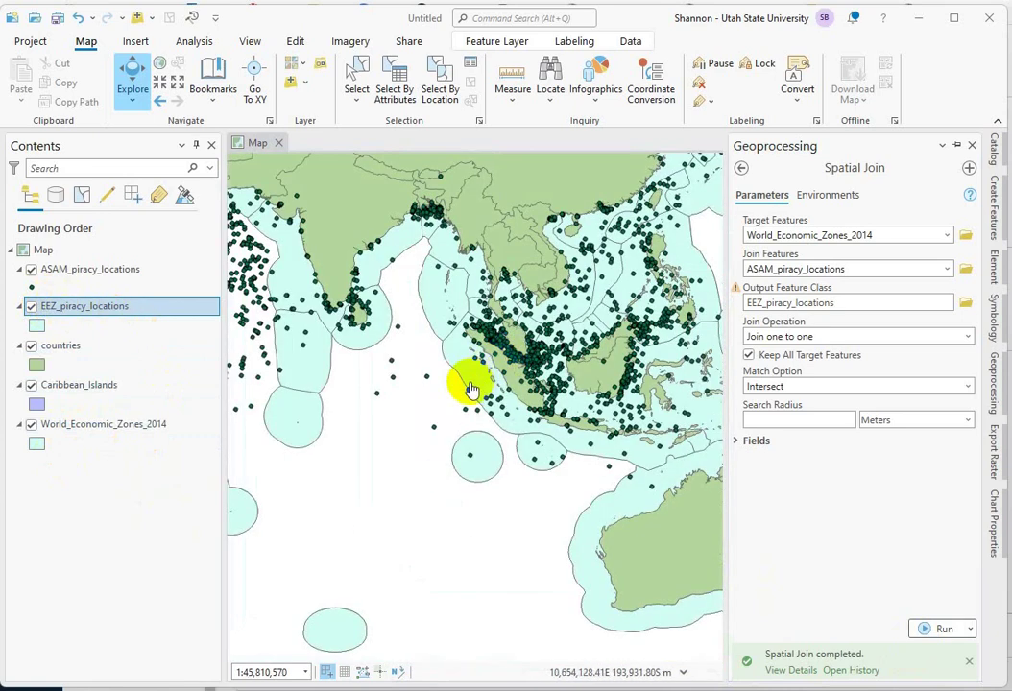
{"action": "scroll", "coordinate": [470, 385], "scroll_direction": "down", "scroll_amount": 2}
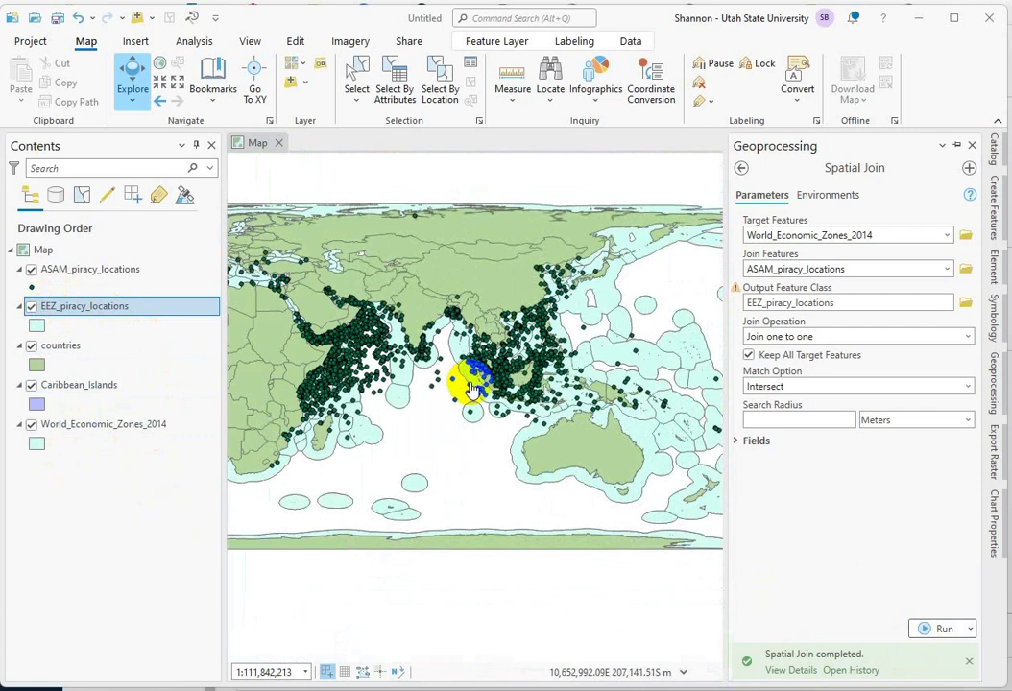
{"action": "scroll", "coordinate": [471, 384], "scroll_direction": "down", "scroll_amount": 2}
{"action": "left_click_drag", "start_coordinate": [499, 406], "coordinate": [683, 422]}
{"action": "scroll", "coordinate": [684, 422], "scroll_direction": "up", "scroll_amount": 2}
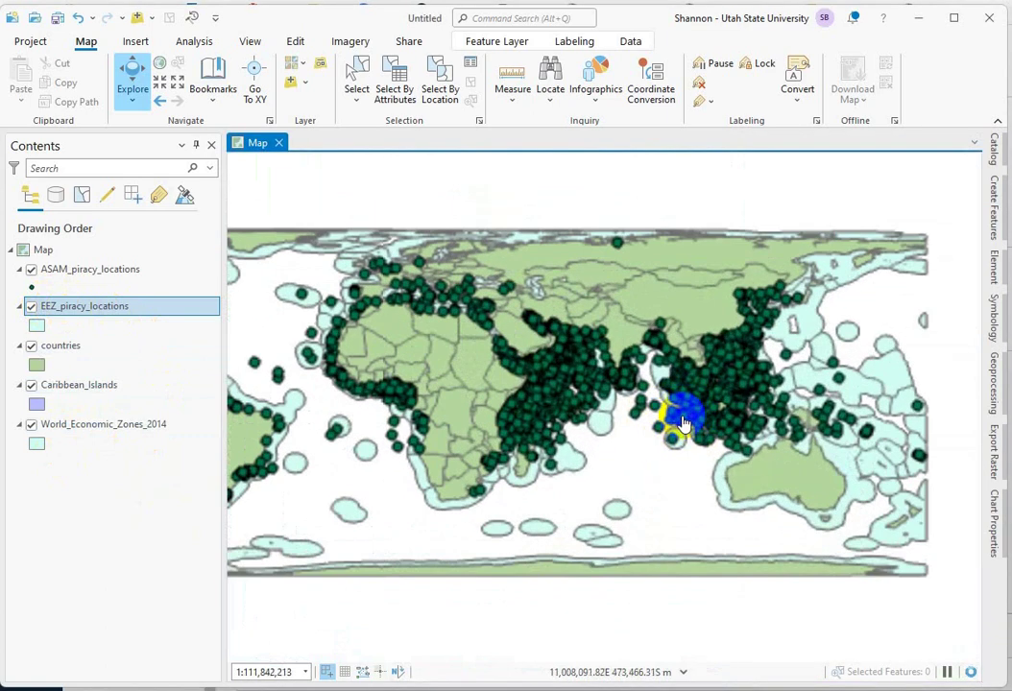
{"action": "left_click_drag", "start_coordinate": [463, 389], "coordinate": [567, 397]}
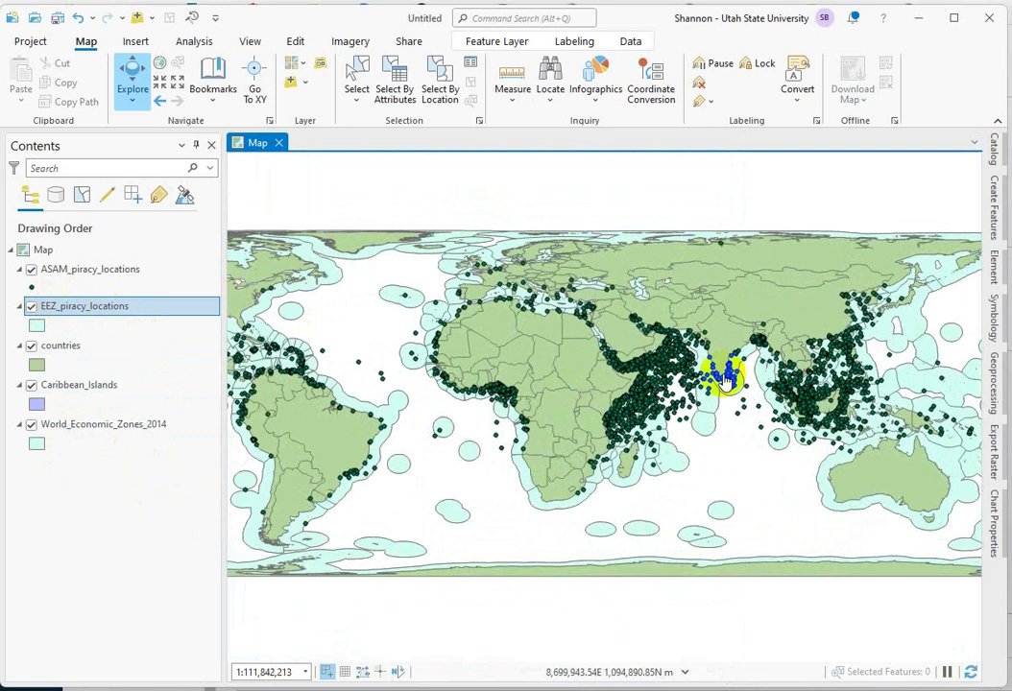
- Open the EEZ_piracy_locations attribute table and select the Ascension zone on the map
{"action": "right_click", "coordinate": [72, 304]}
{"action": "left_click", "coordinate": [141, 276]}
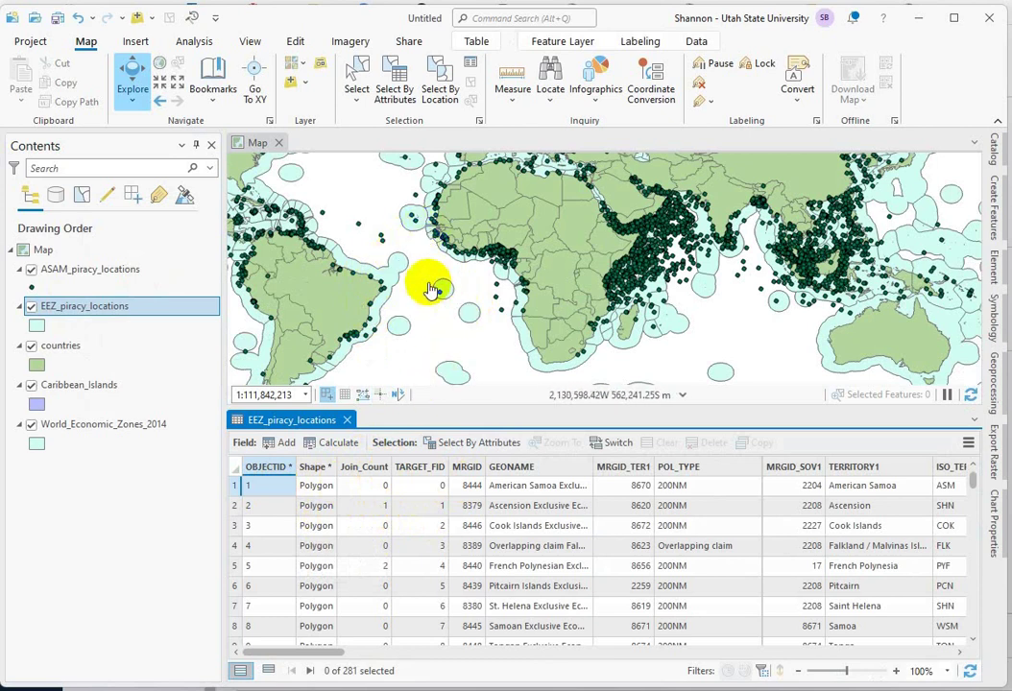
{"action": "left_click", "coordinate": [358, 69]}
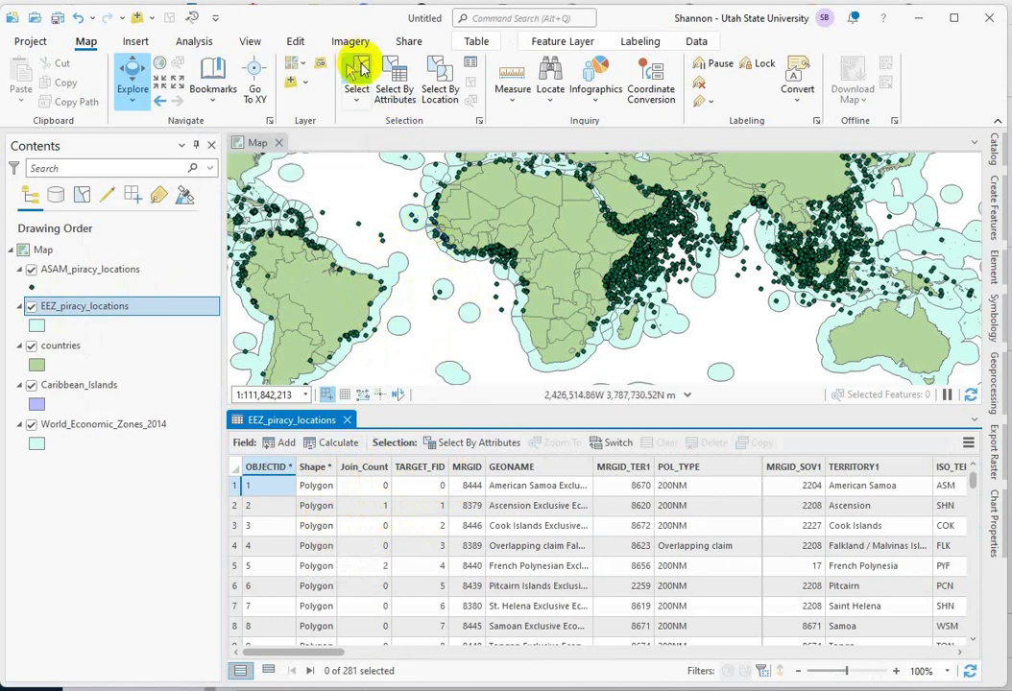
{"action": "left_click", "coordinate": [443, 289]}
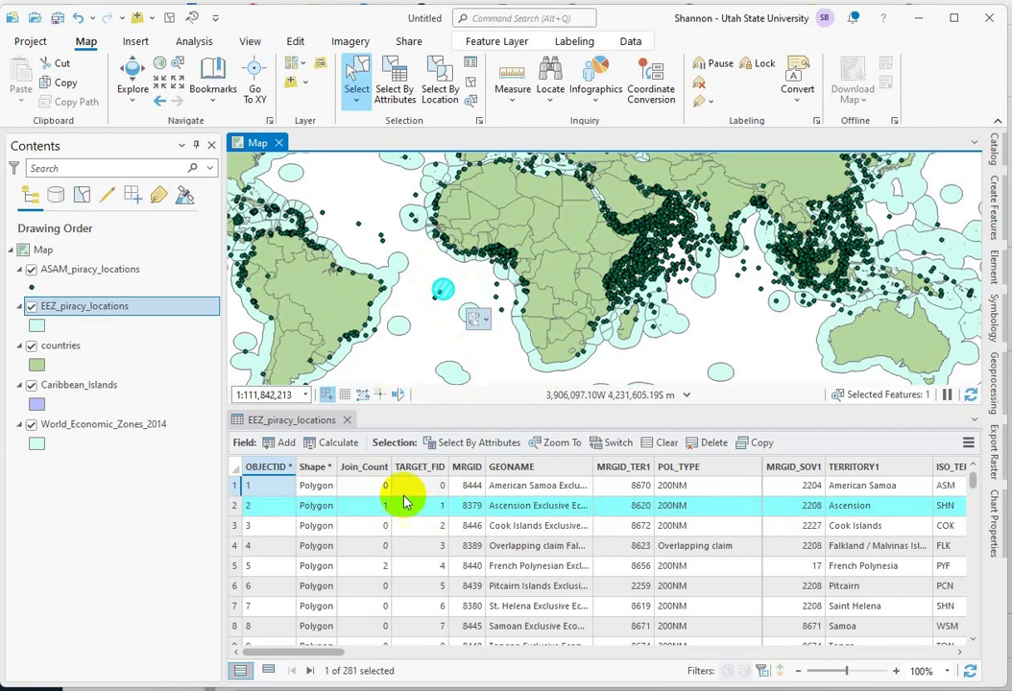
{"action": "scroll", "coordinate": [444, 300], "scroll_direction": "up", "scroll_amount": 3}
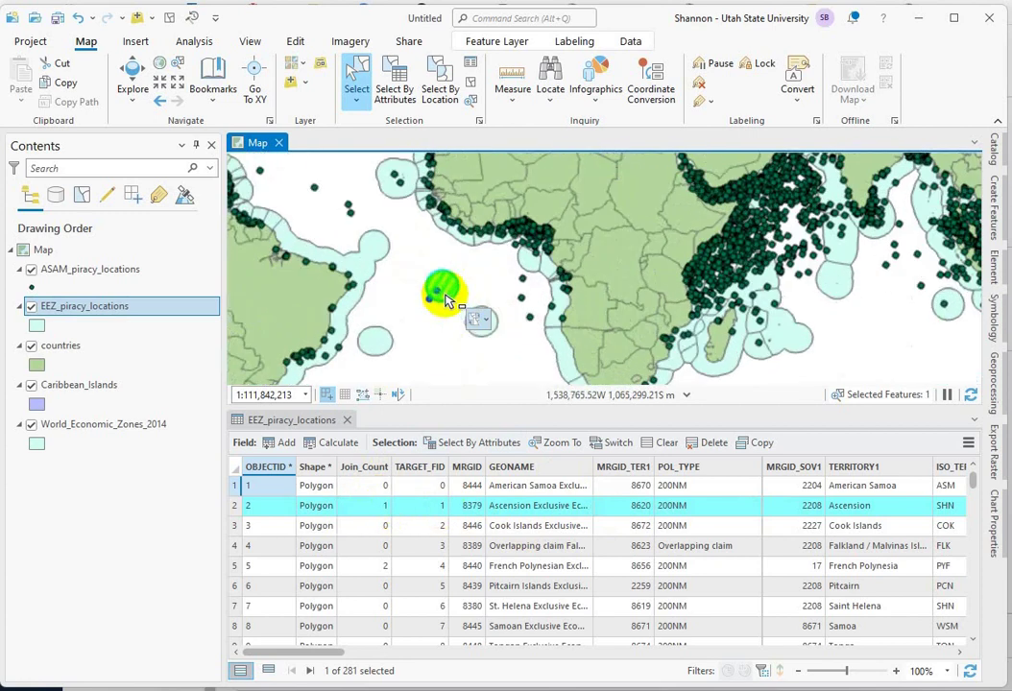
{"action": "scroll", "coordinate": [444, 299], "scroll_direction": "up", "scroll_amount": 1}
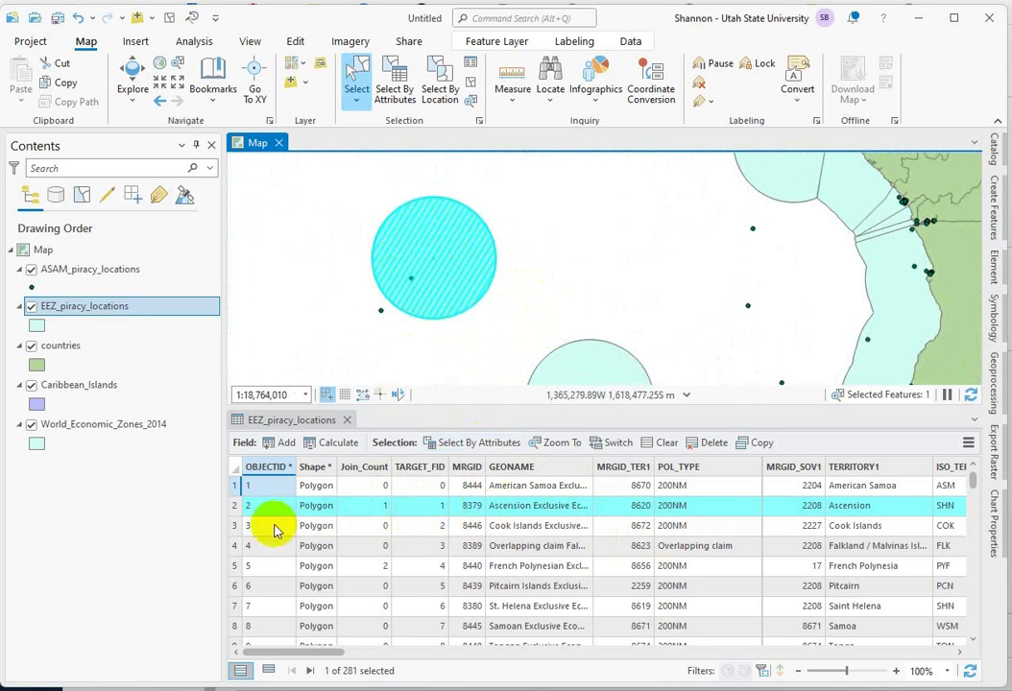
{"action": "scroll", "coordinate": [704, 277], "scroll_direction": "down", "scroll_amount": 2}
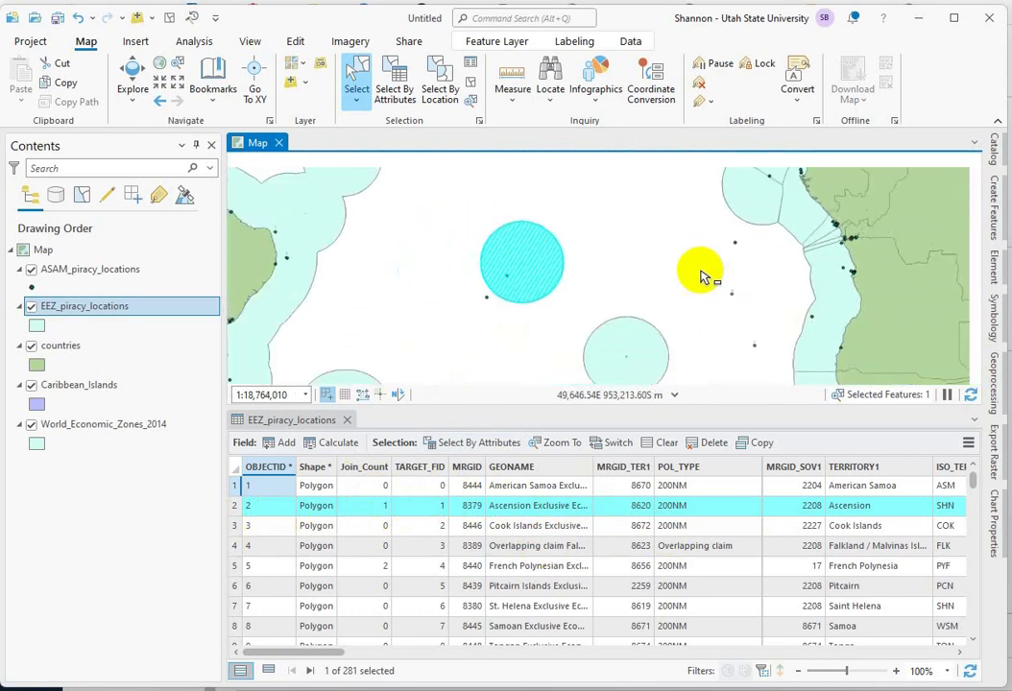
{"action": "scroll", "coordinate": [704, 277], "scroll_direction": "down", "scroll_amount": 4}
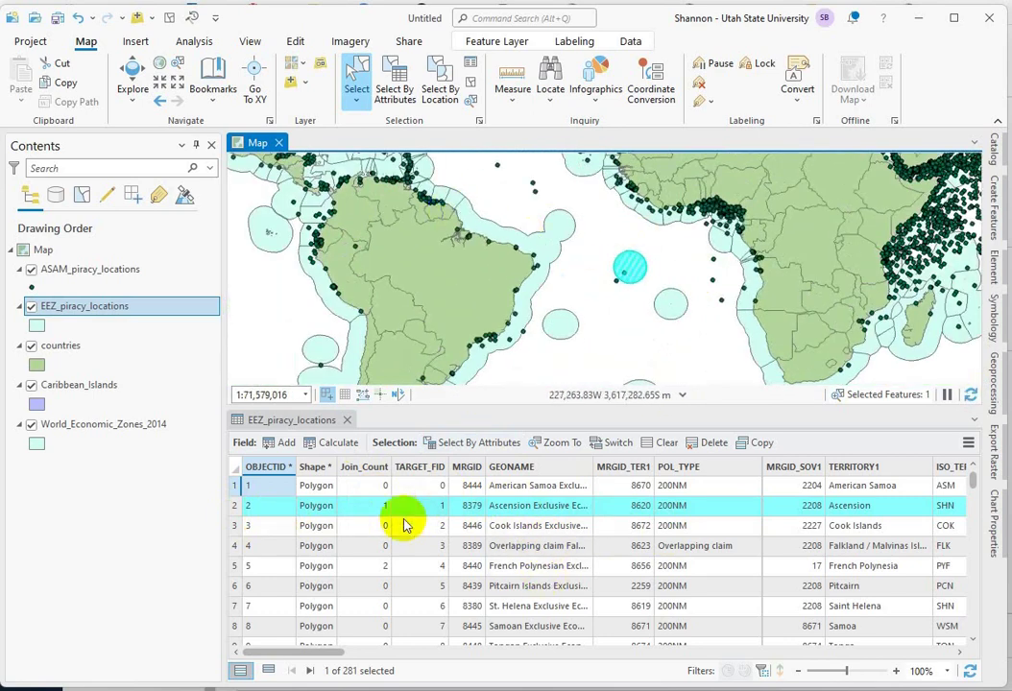
{"action": "mouse_move", "coordinate": [365, 474]}
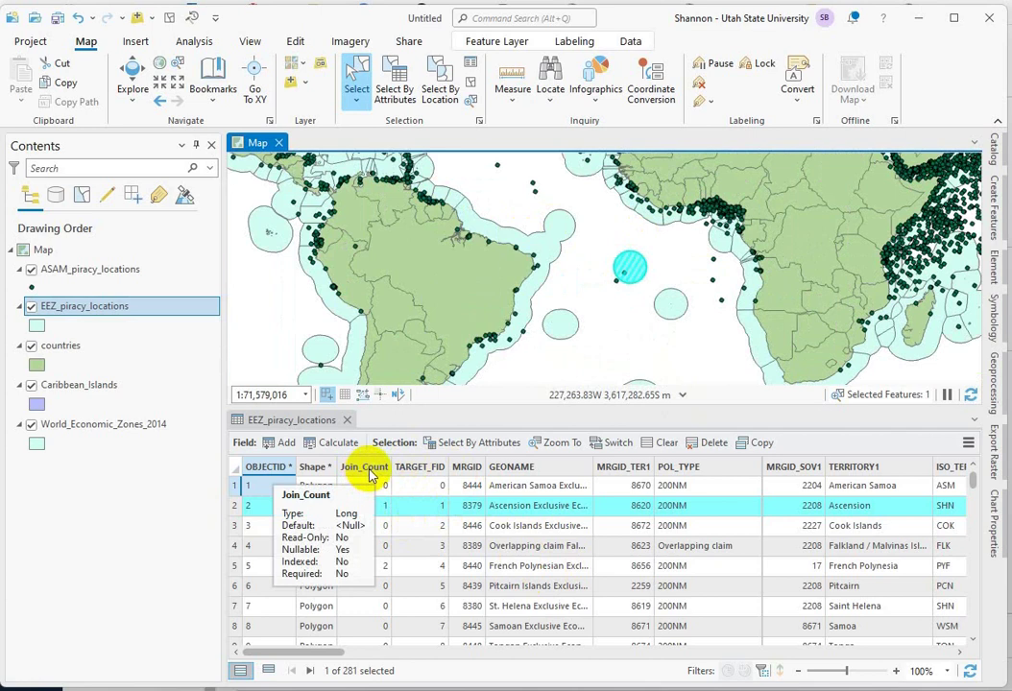
- Sort by Join_Count descending and select the top Indonesia record with 1537 incidents
{"action": "right_click", "coordinate": [371, 470]}
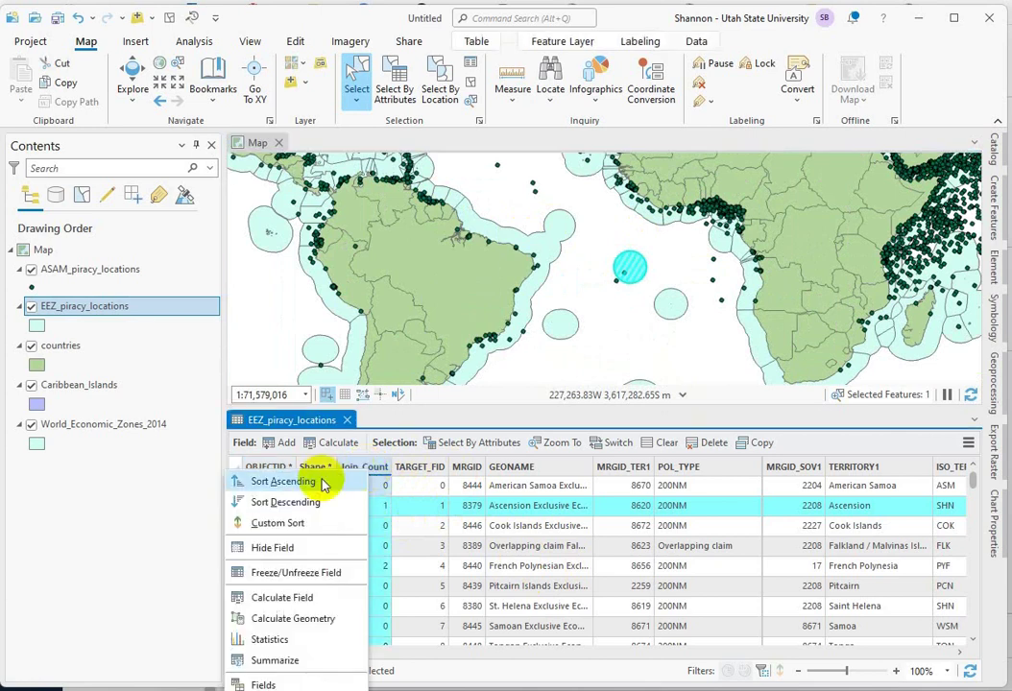
{"action": "left_click", "coordinate": [306, 507]}
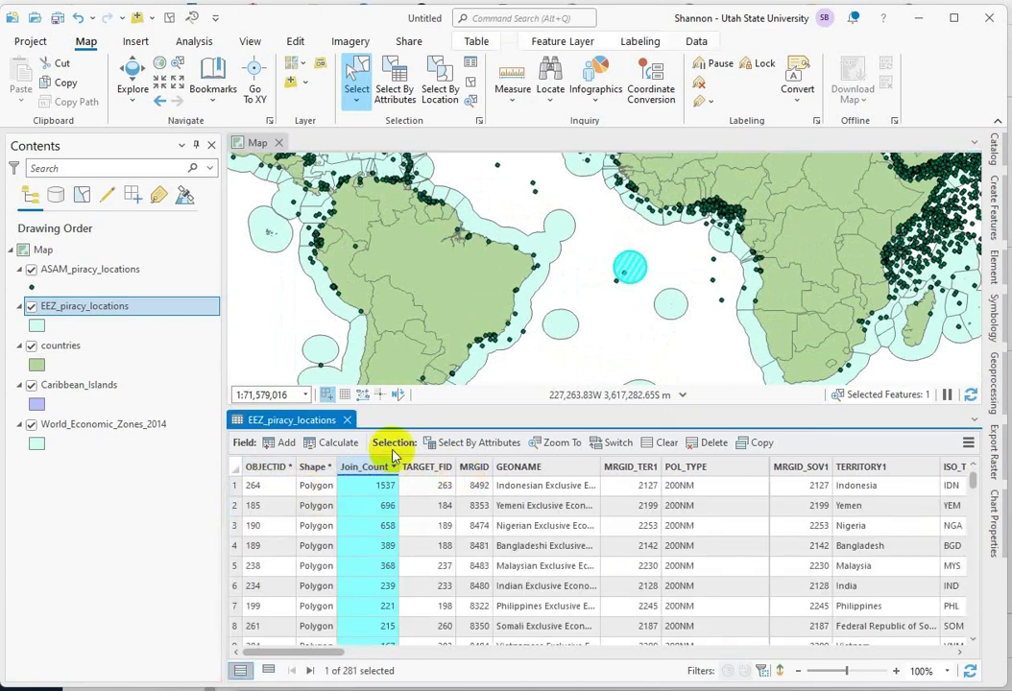
{"action": "left_click", "coordinate": [233, 485]}
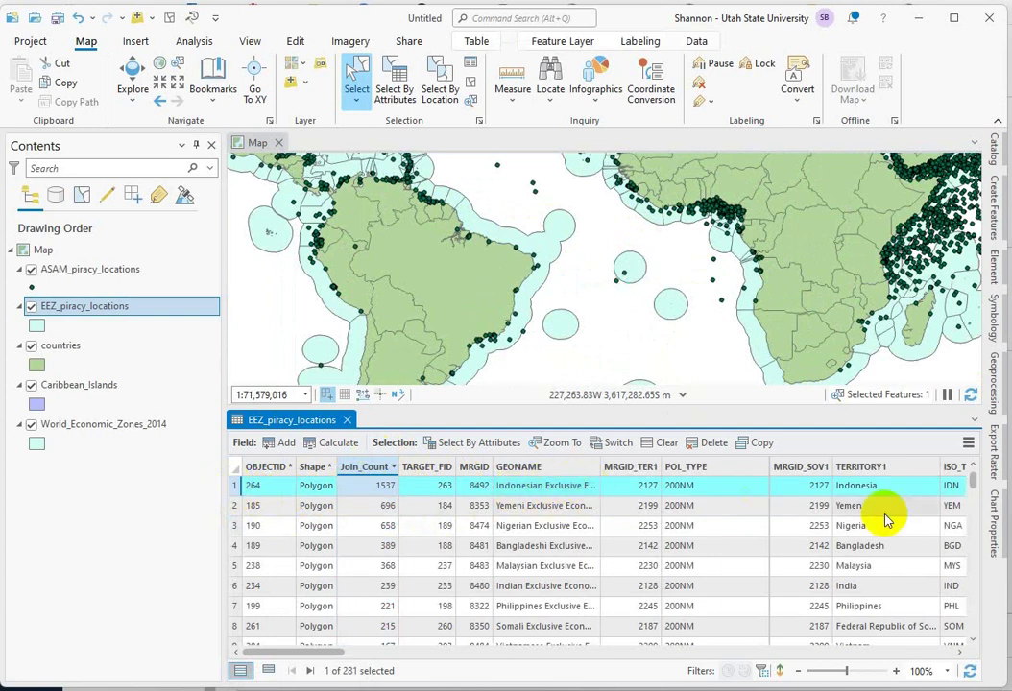